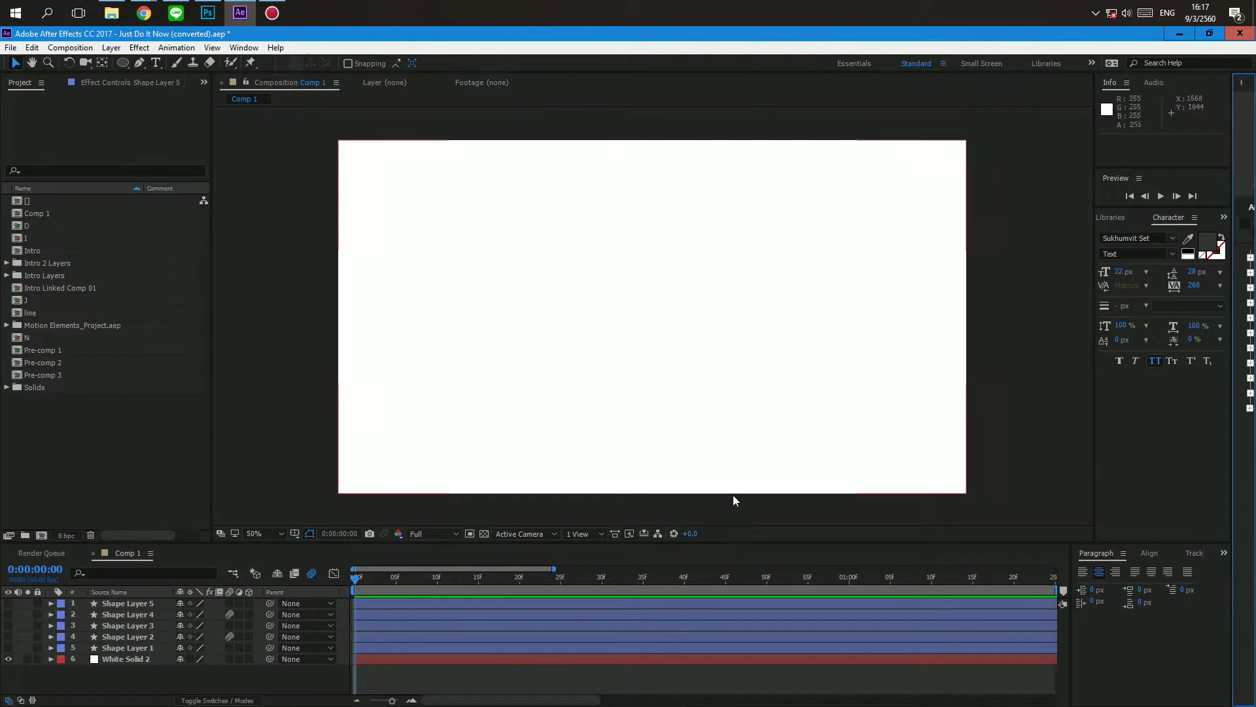
- Make Shape Layer 1 visible, play a preview of its motion, and hide the layer again
left_click(9, 647)
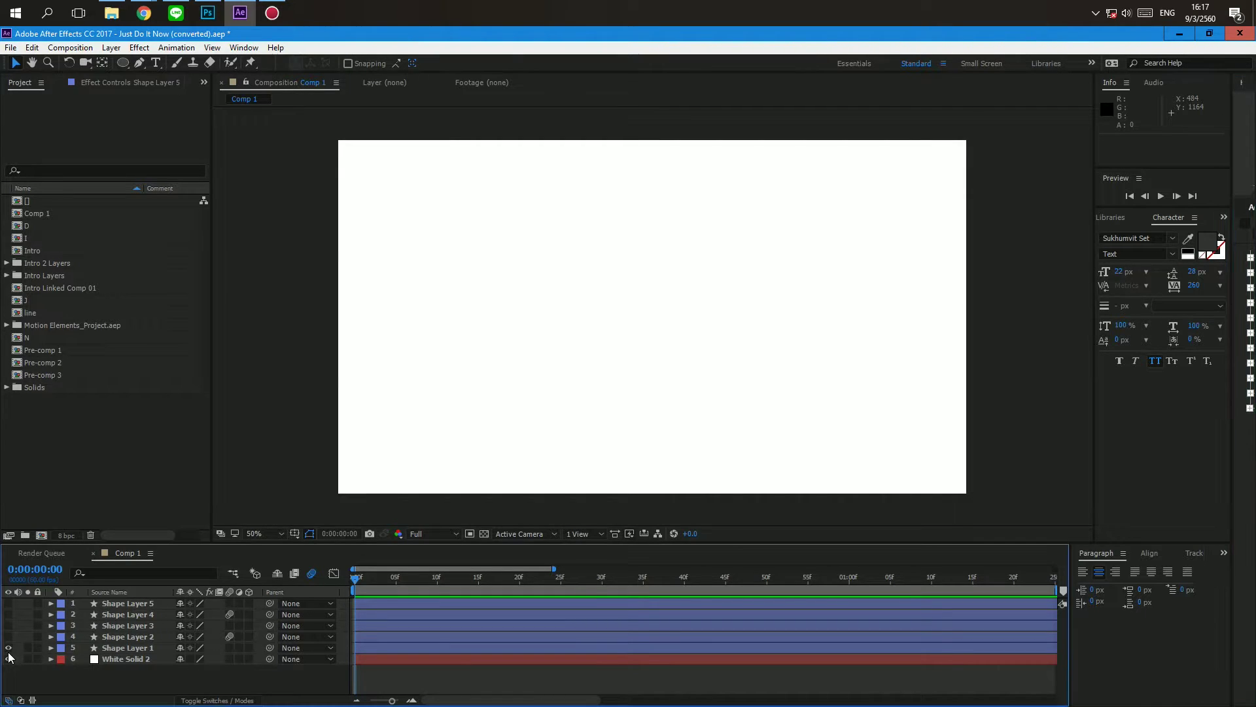
left_click(1161, 196)
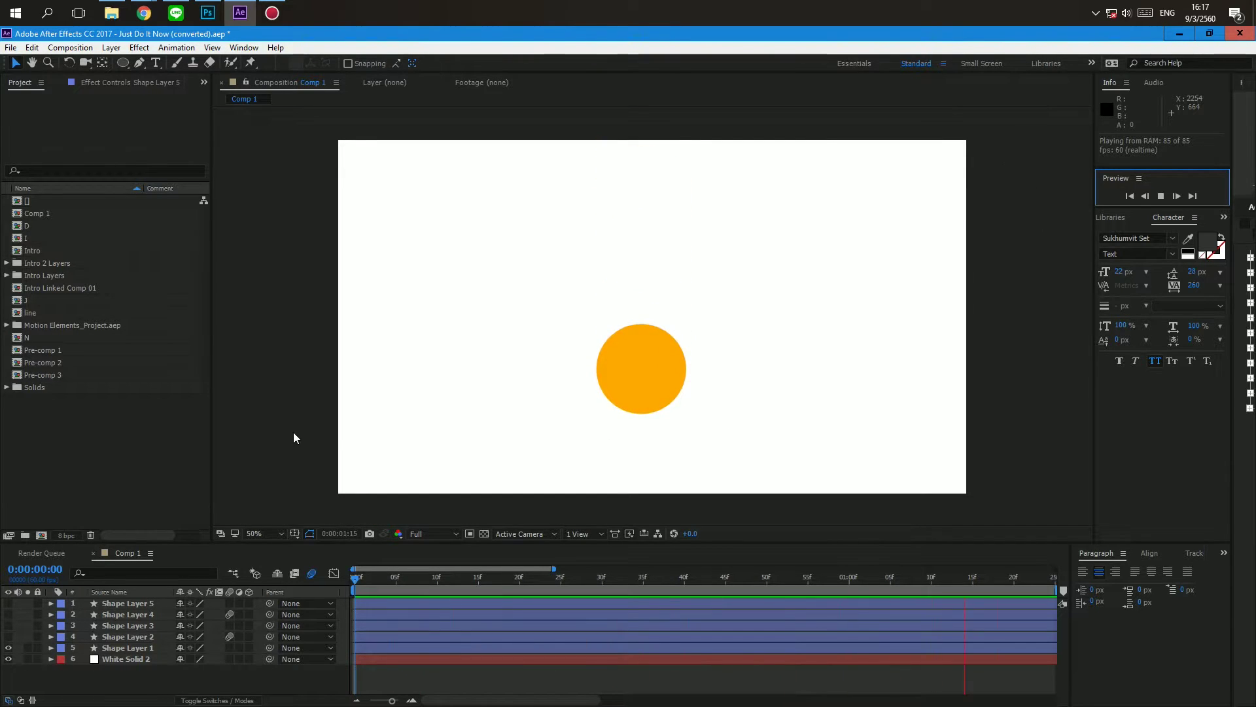
left_click(8, 647)
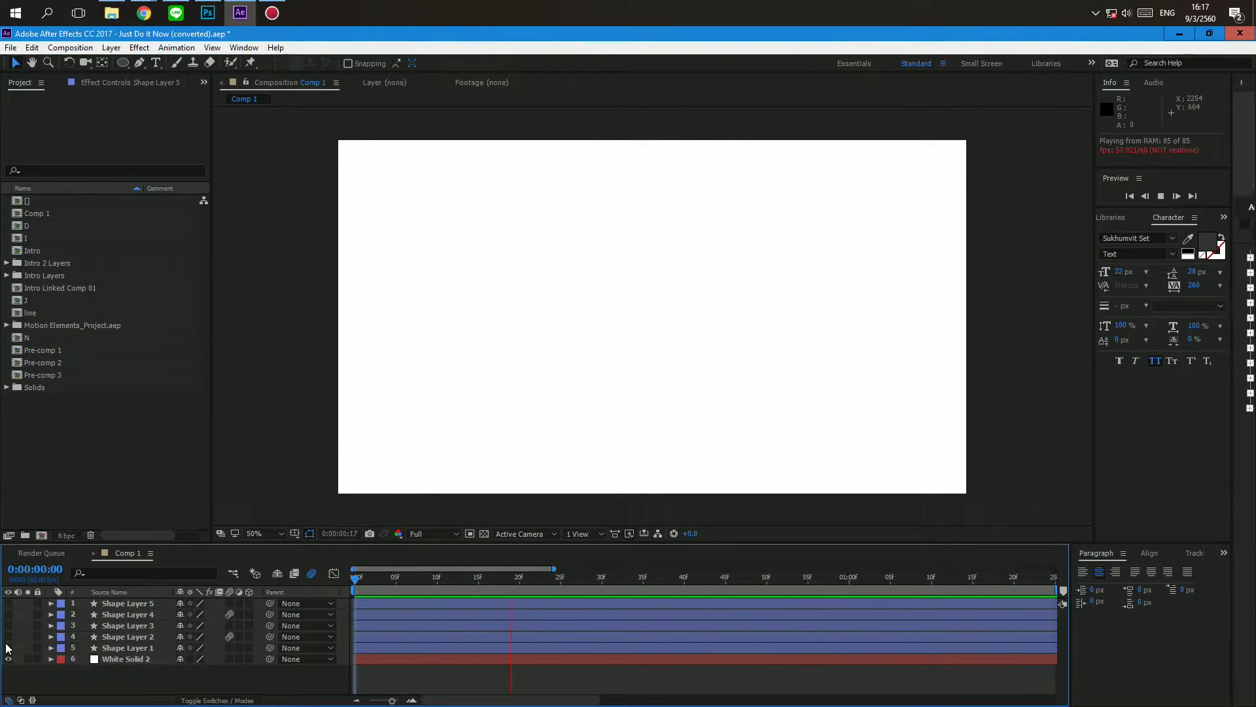
- Compare Shape Layer 2 with Shape Layer 1 at frame 9 by alternating which of the two is visible
left_click(8, 636)
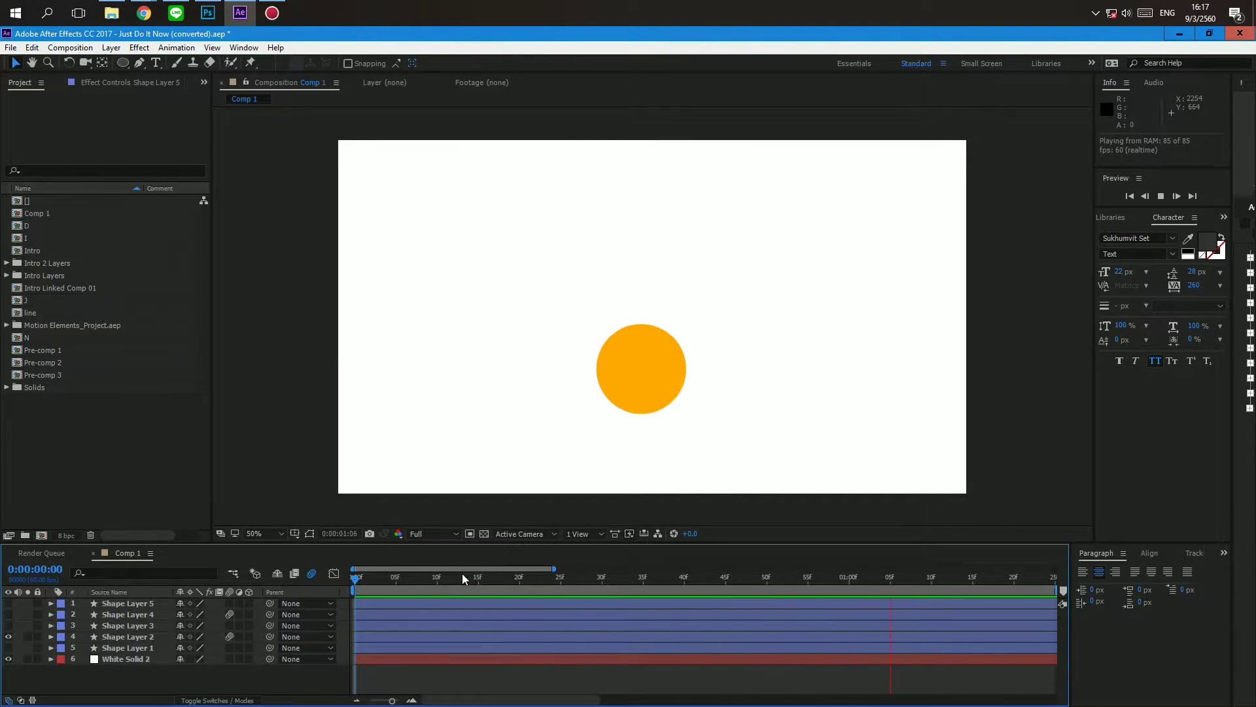
left_click_drag(462, 573, 428, 573)
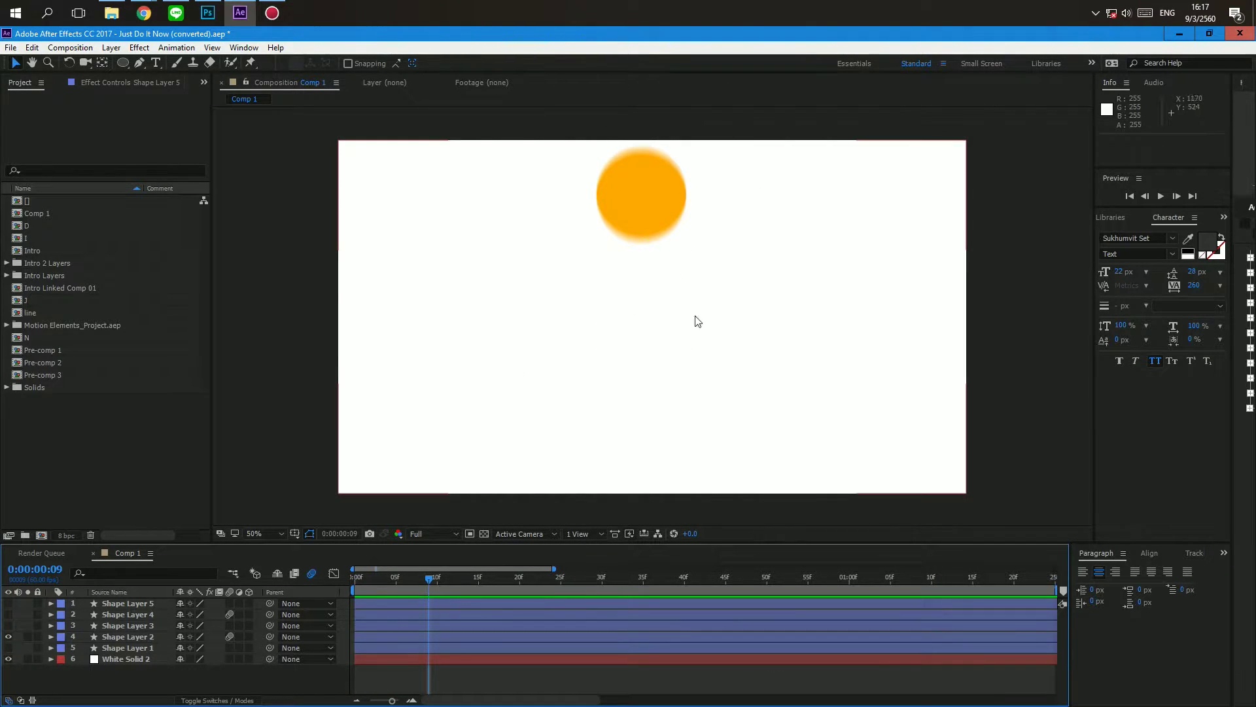
left_click(8, 636)
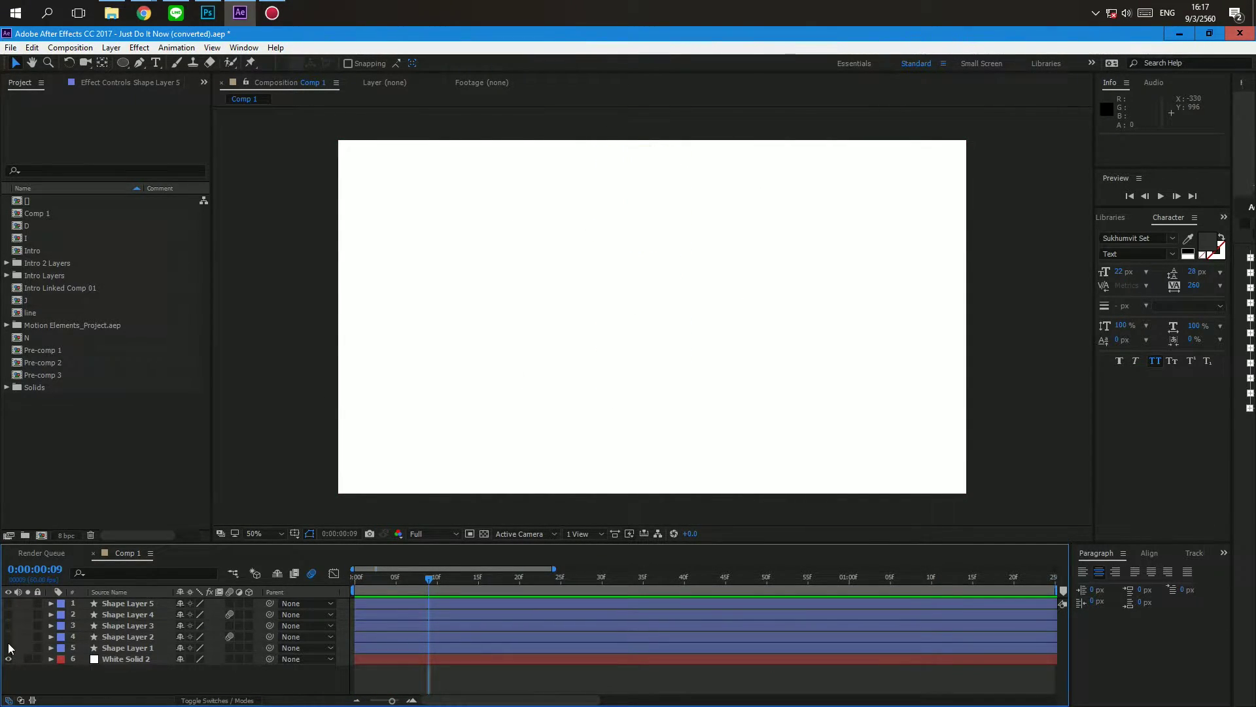
left_click(7, 648)
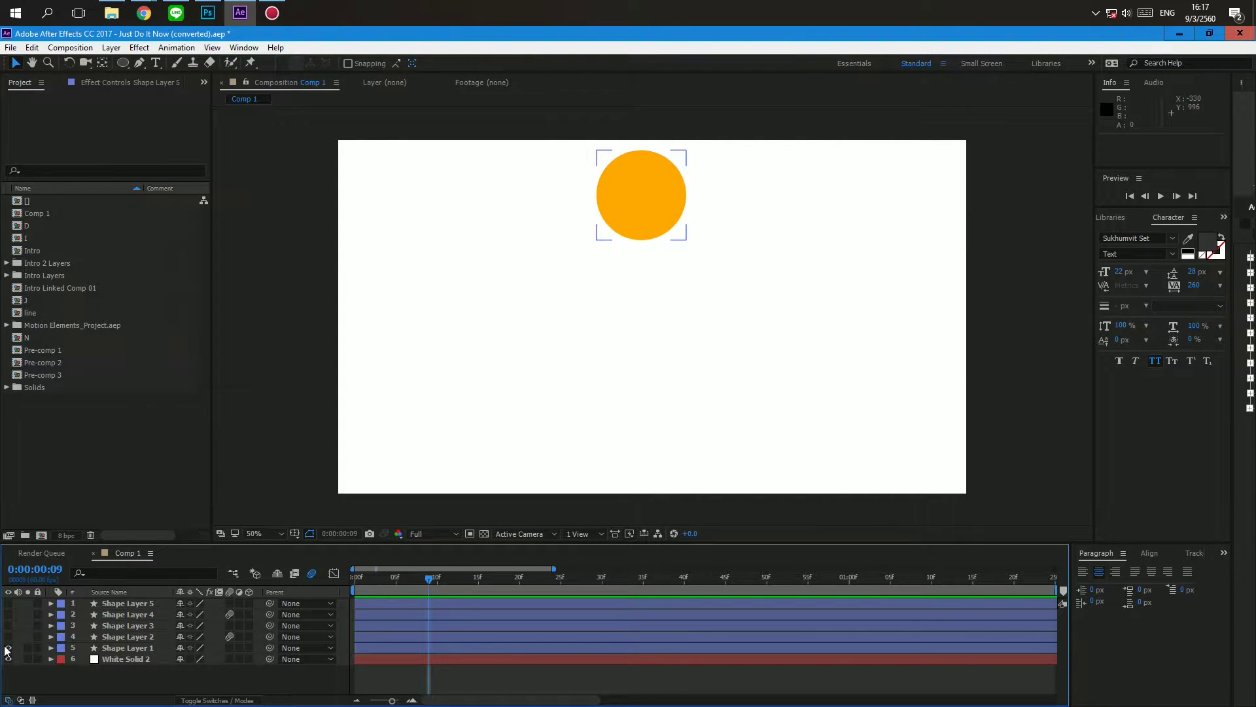
left_click(8, 647)
left_click(8, 636)
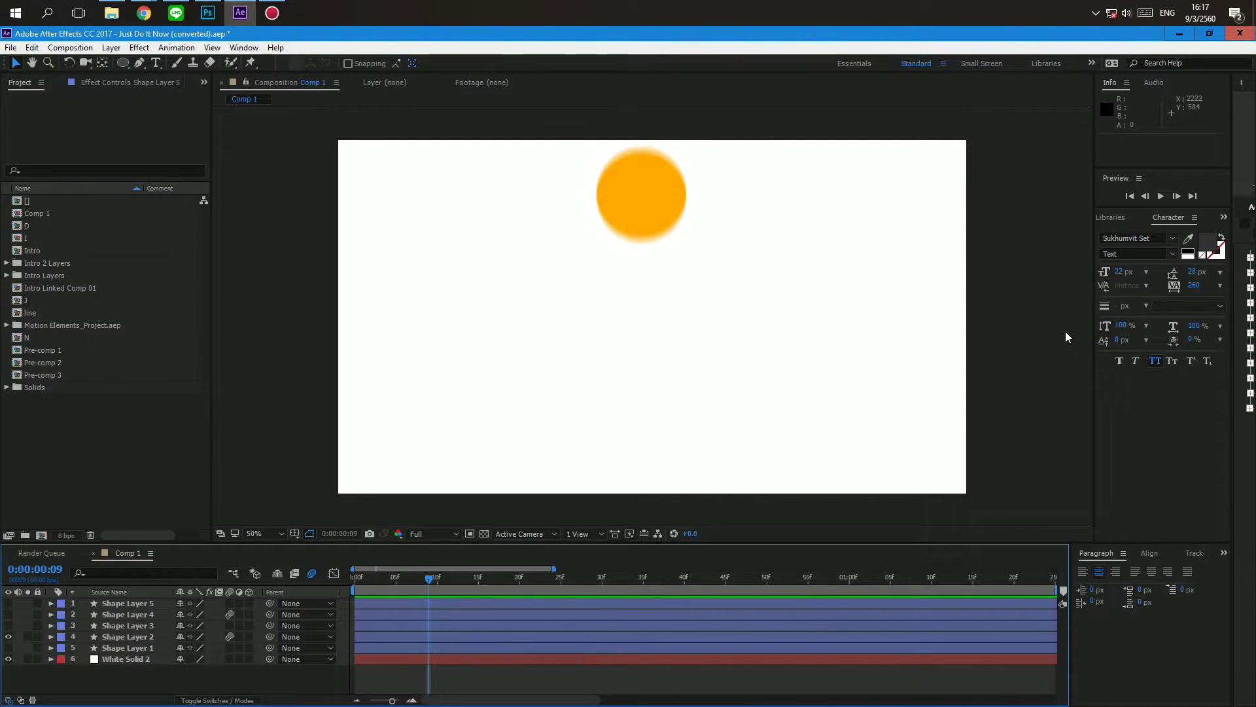
left_click(9, 636)
left_click(9, 647)
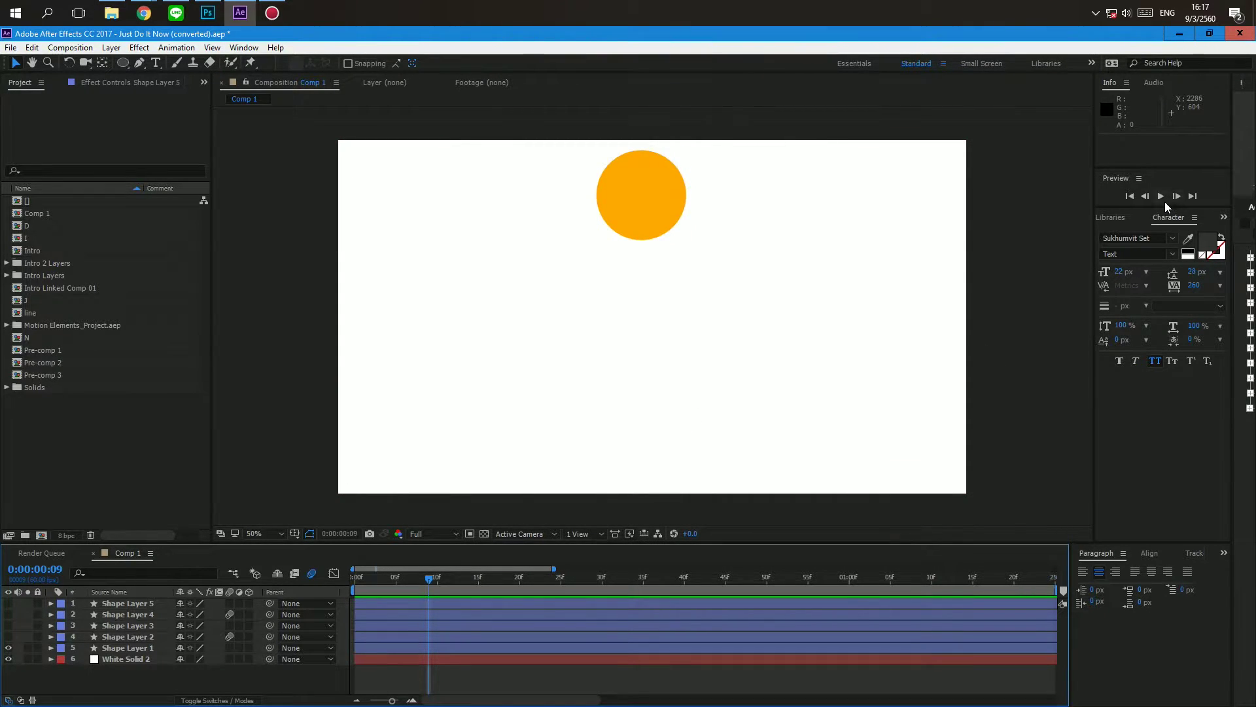
- Play the preview with only Shape Layer 1 visible, and again with only Shape Layer 2 visible
left_click(1165, 205)
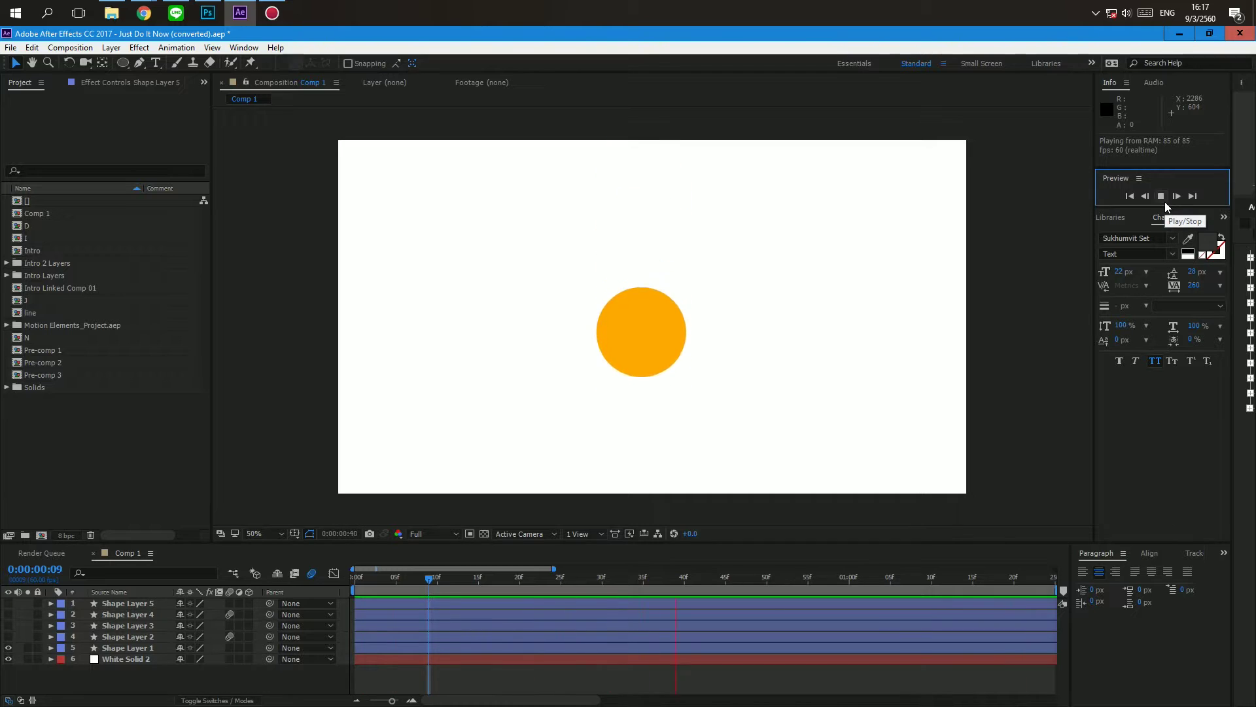
left_click(8, 636)
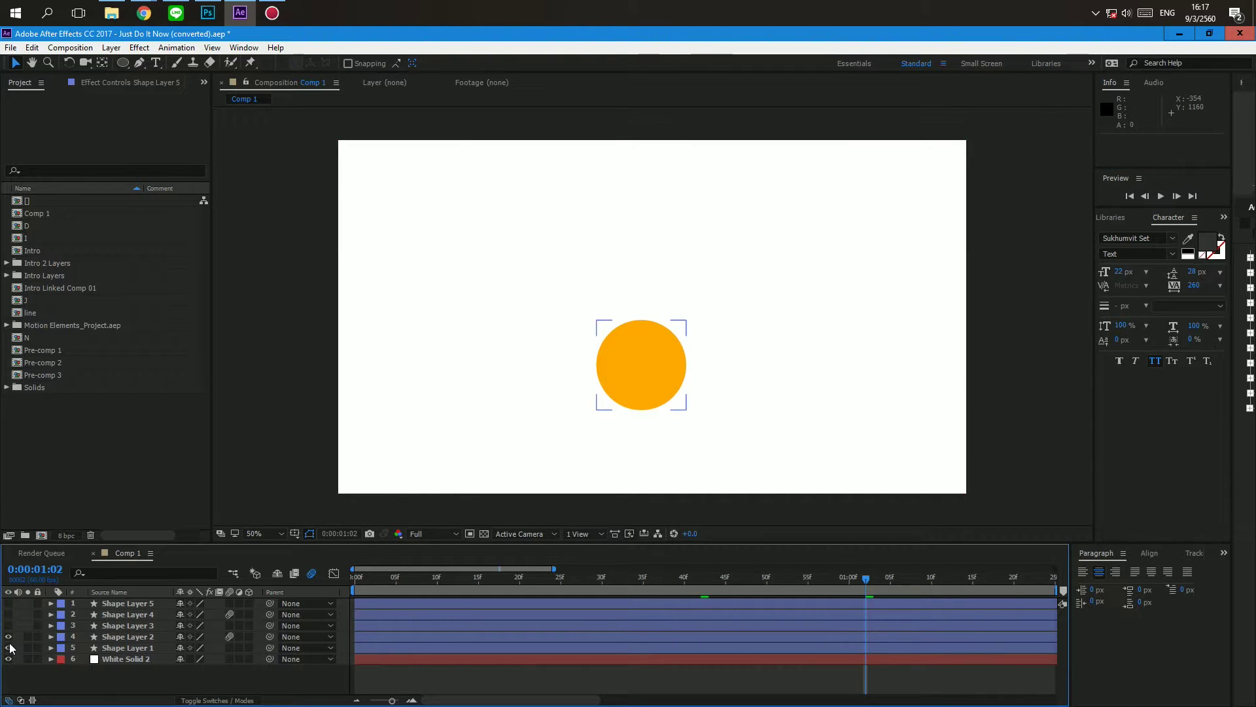
left_click(8, 647)
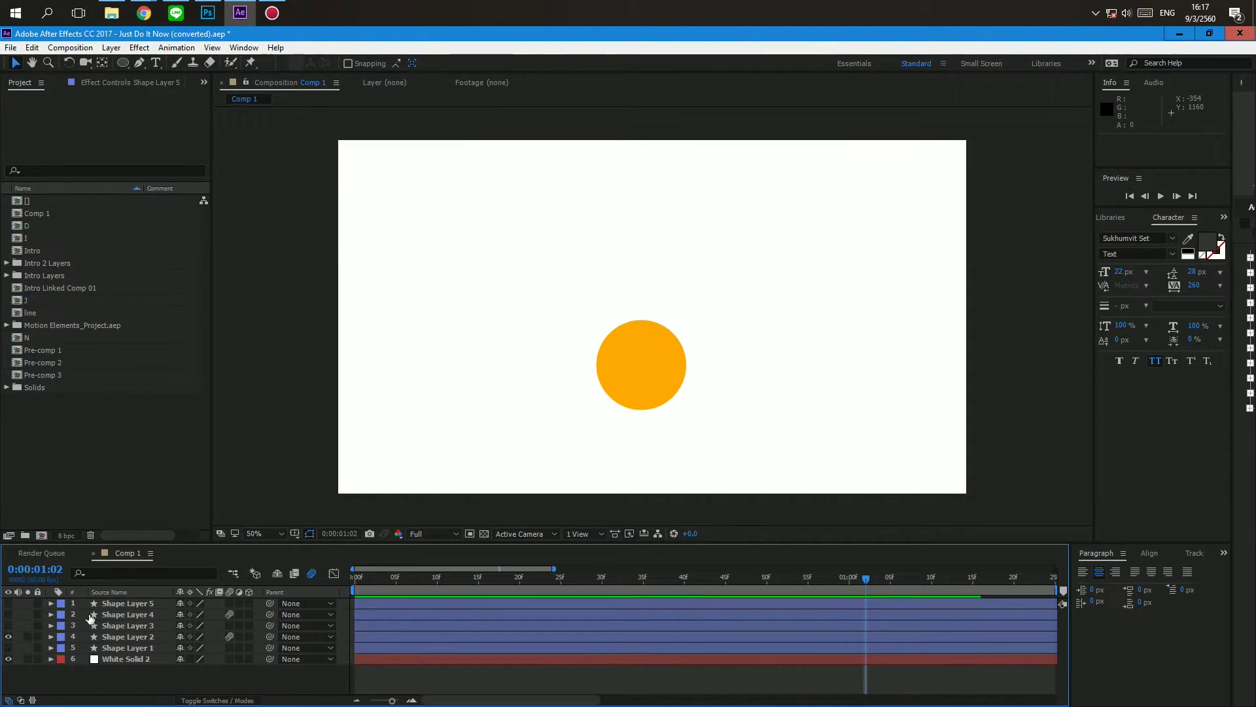
left_click(1159, 196)
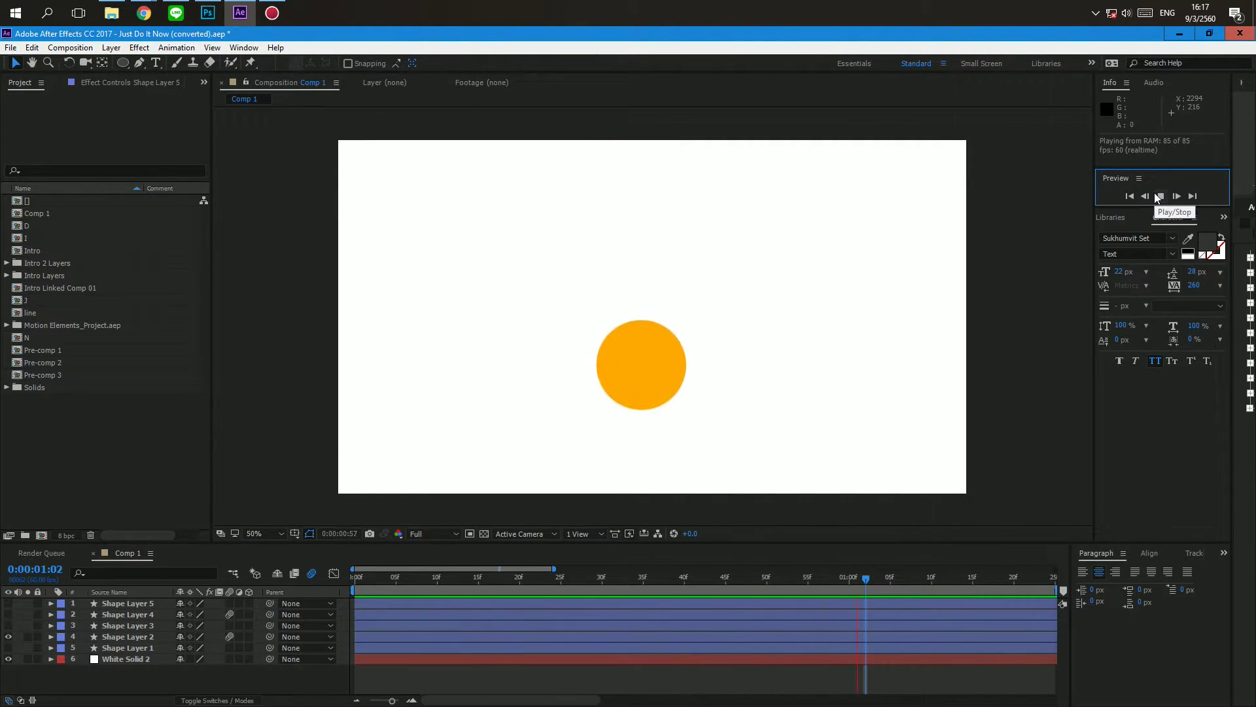
key("space")
- Swap visibility from Shape Layer 2 to Shape Layer 3 and preview its motion
left_click(8, 636)
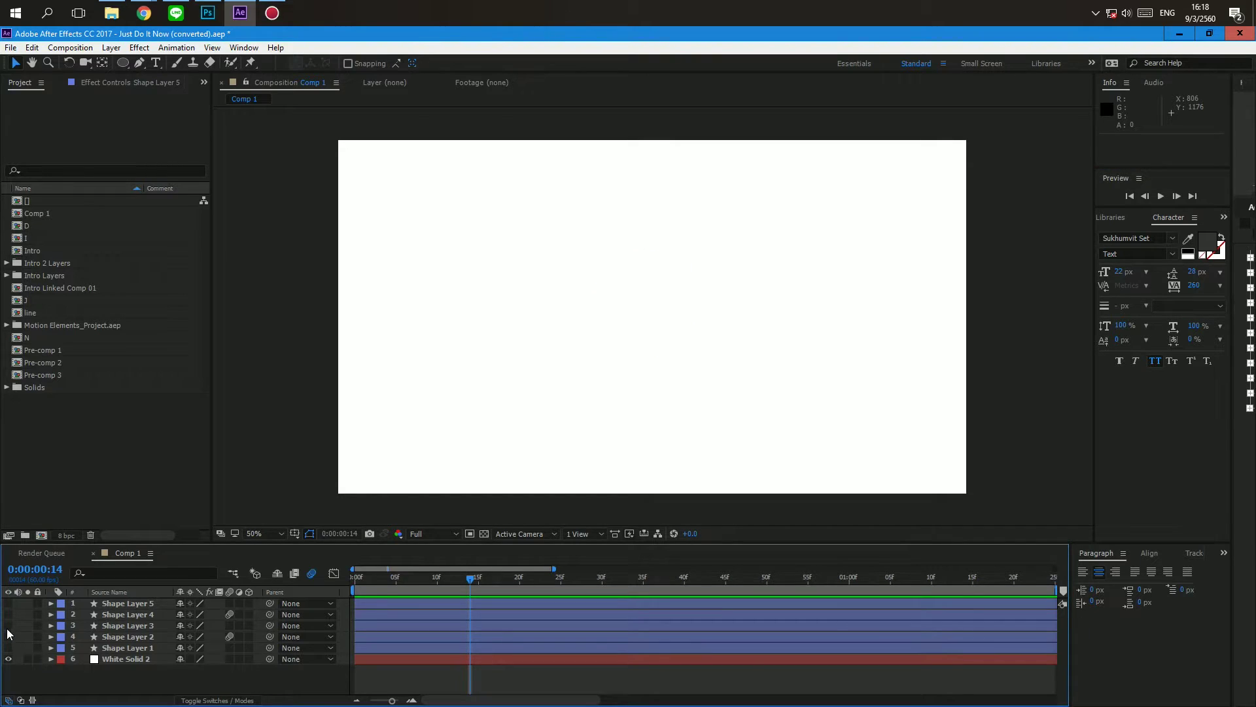
left_click(9, 625)
left_click(1156, 202)
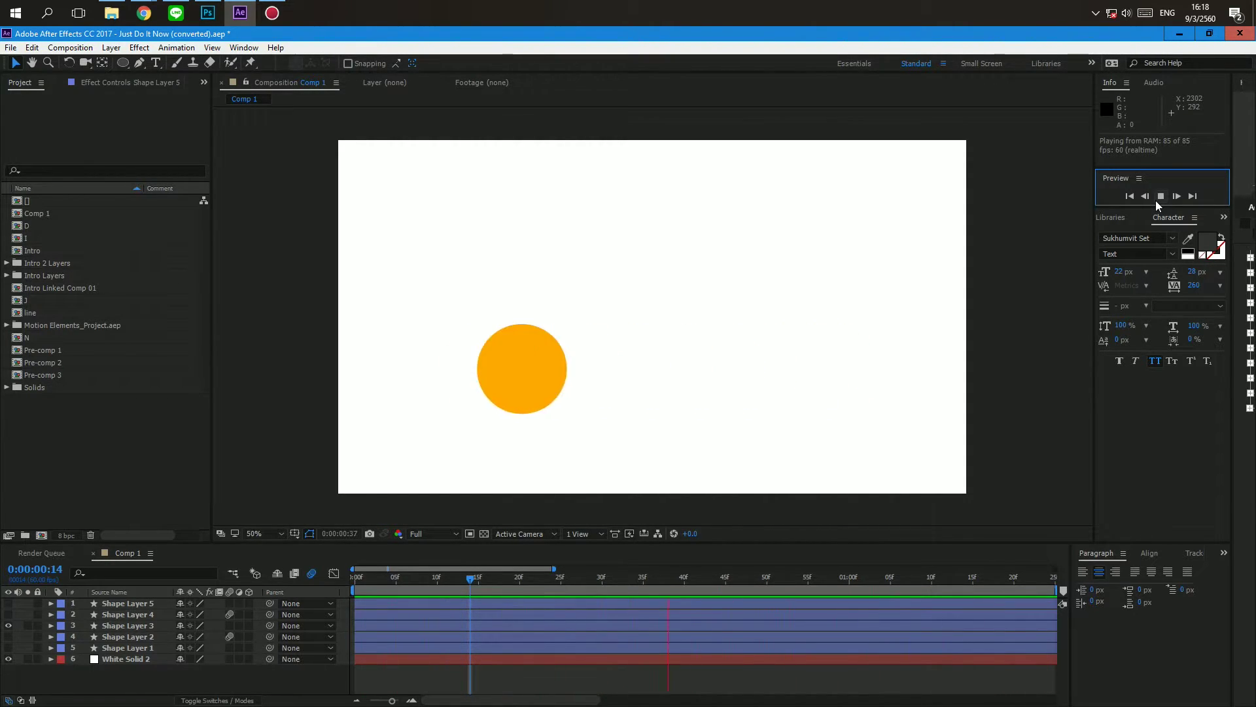
key("space")
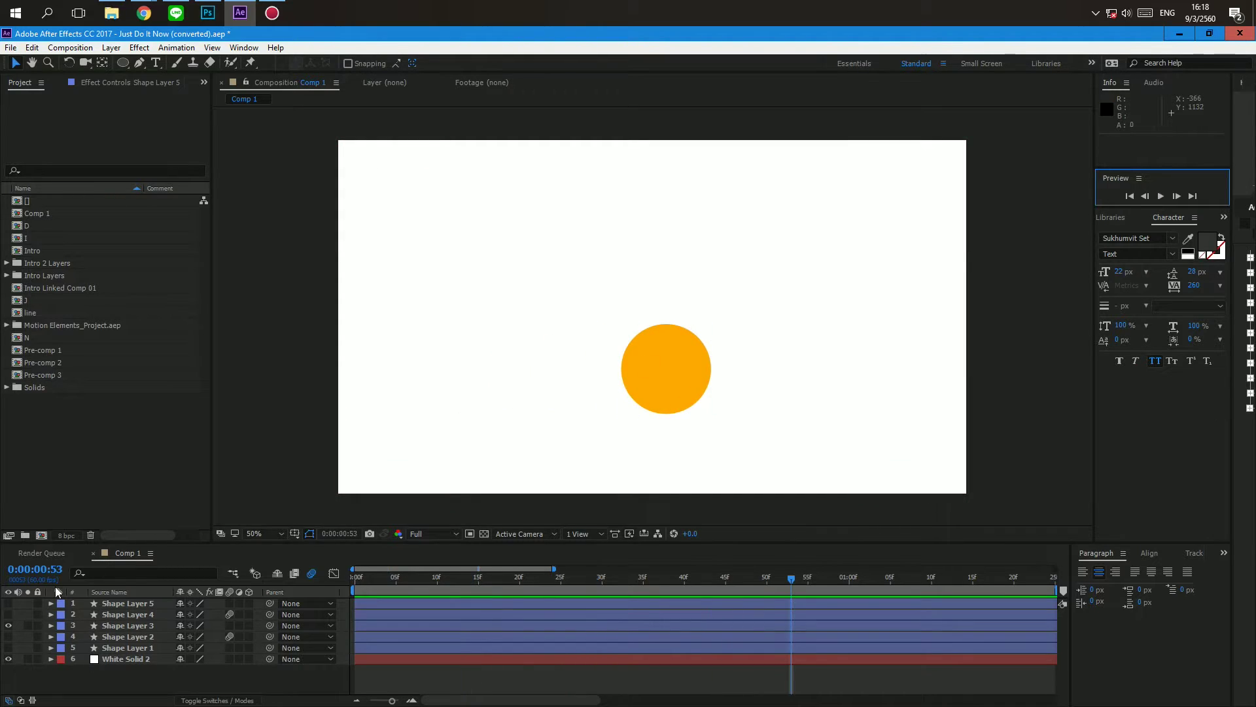
- Swap visibility from Shape Layer 3 to Shape Layer 4 and preview its motion
left_click(8, 614)
left_click(8, 625)
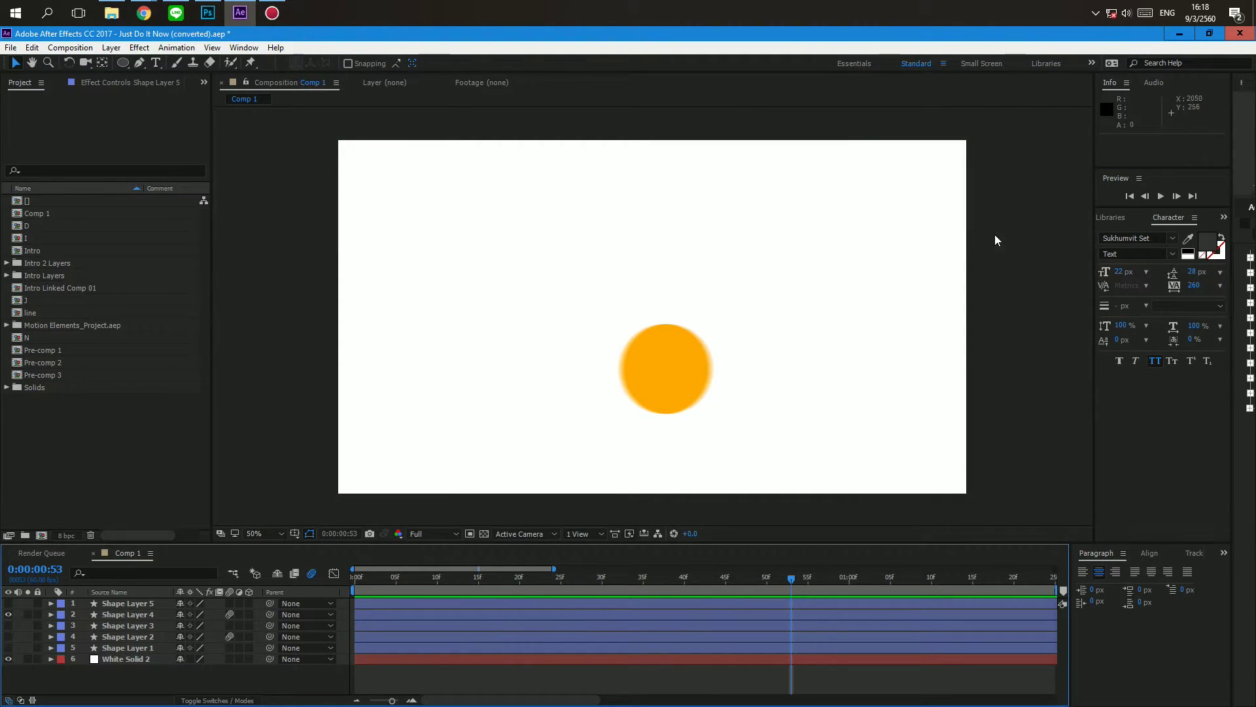
left_click(1160, 197)
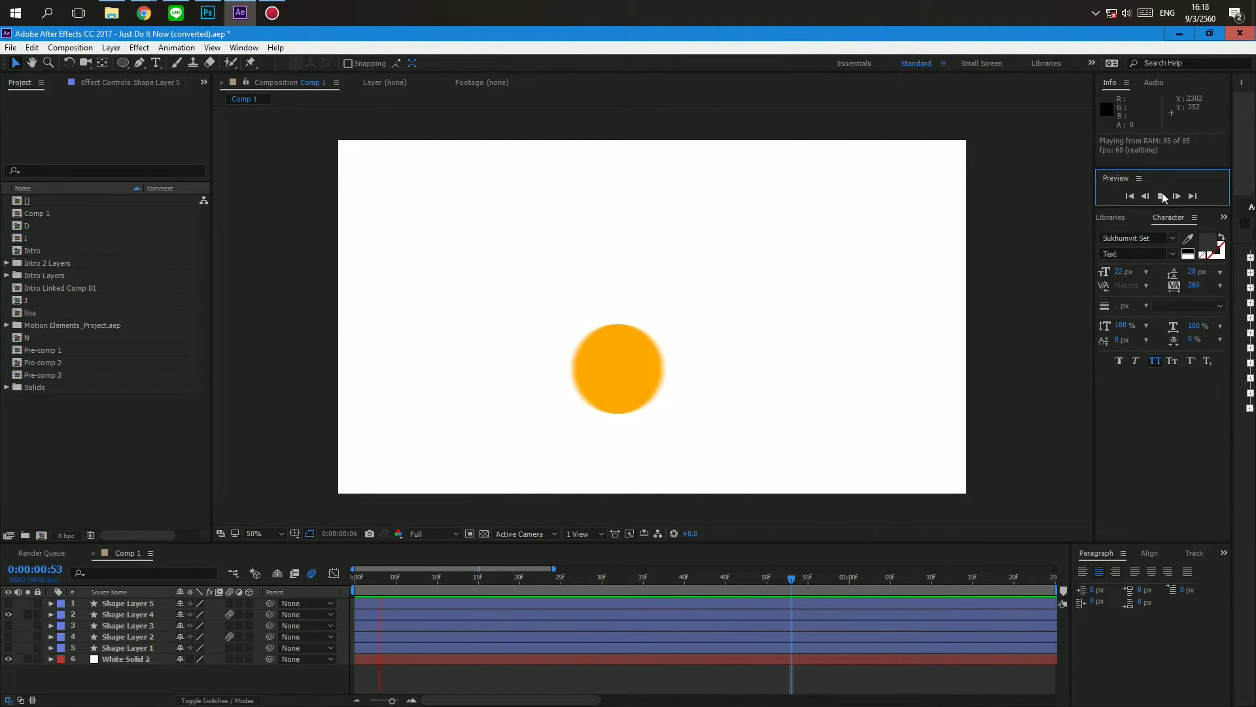
left_click(1161, 198)
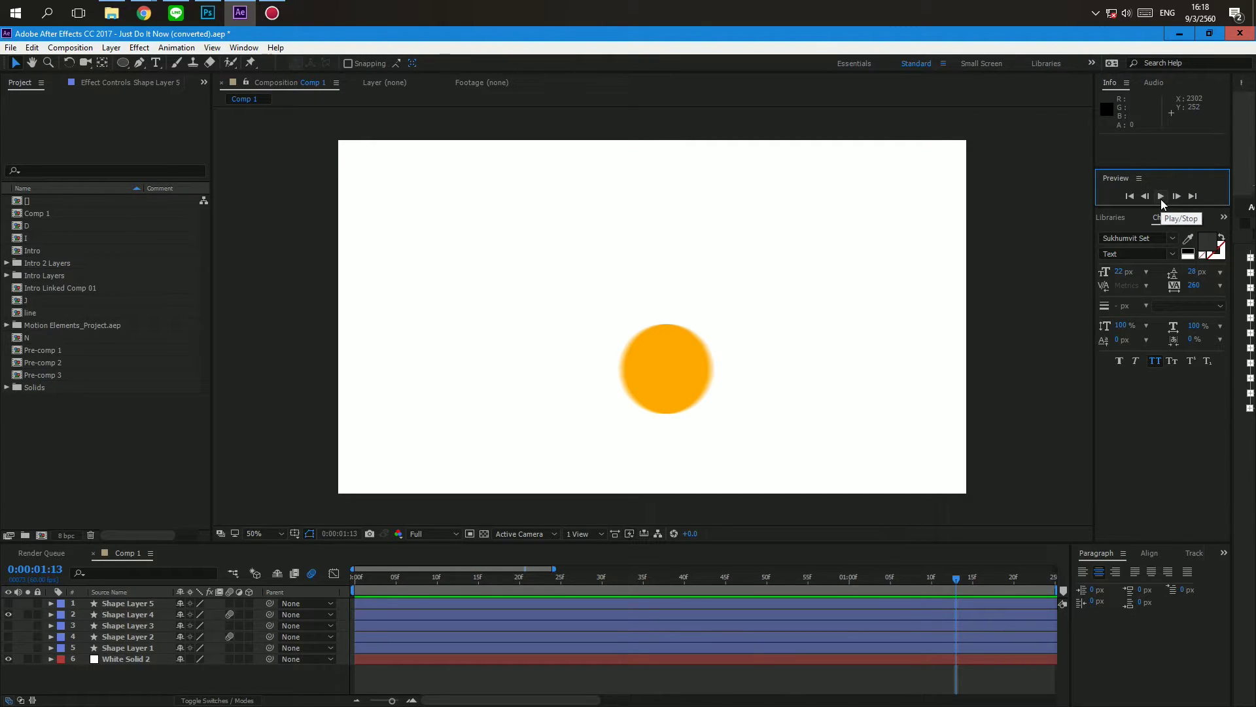
- Show Shape Layer 5 instead of Shape Layer 4 and preview its motion
left_click(8, 602)
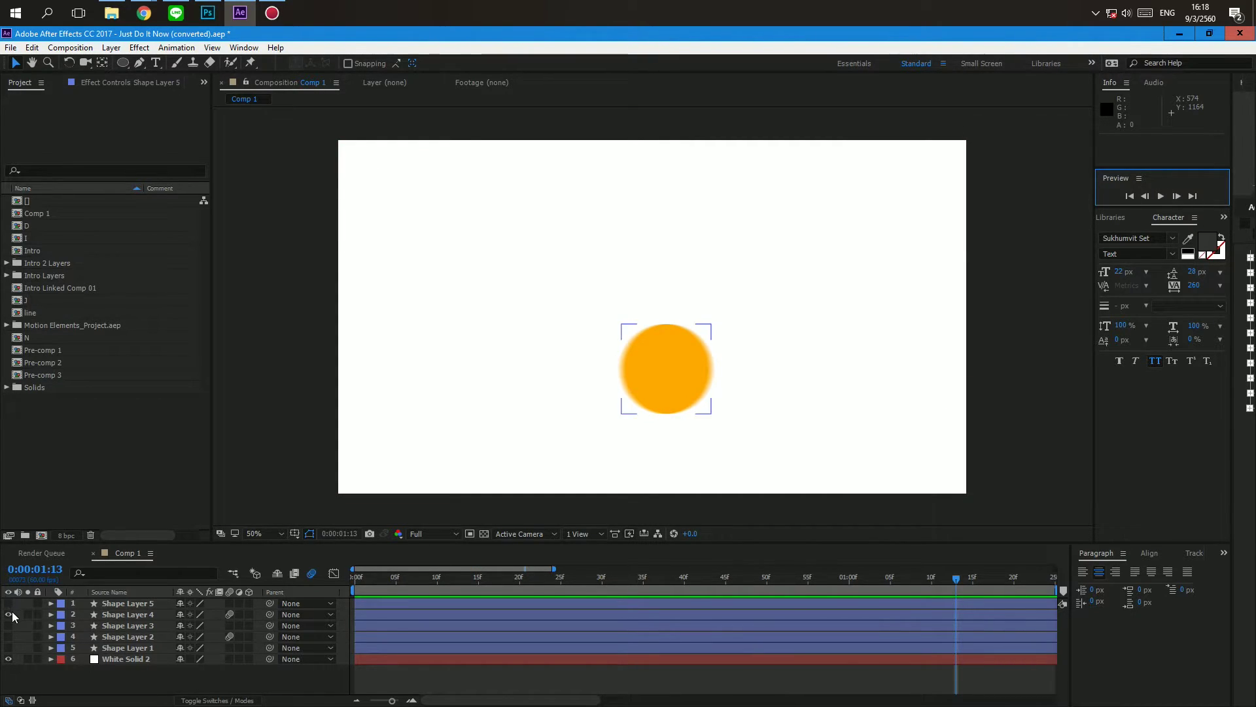
left_click(8, 614)
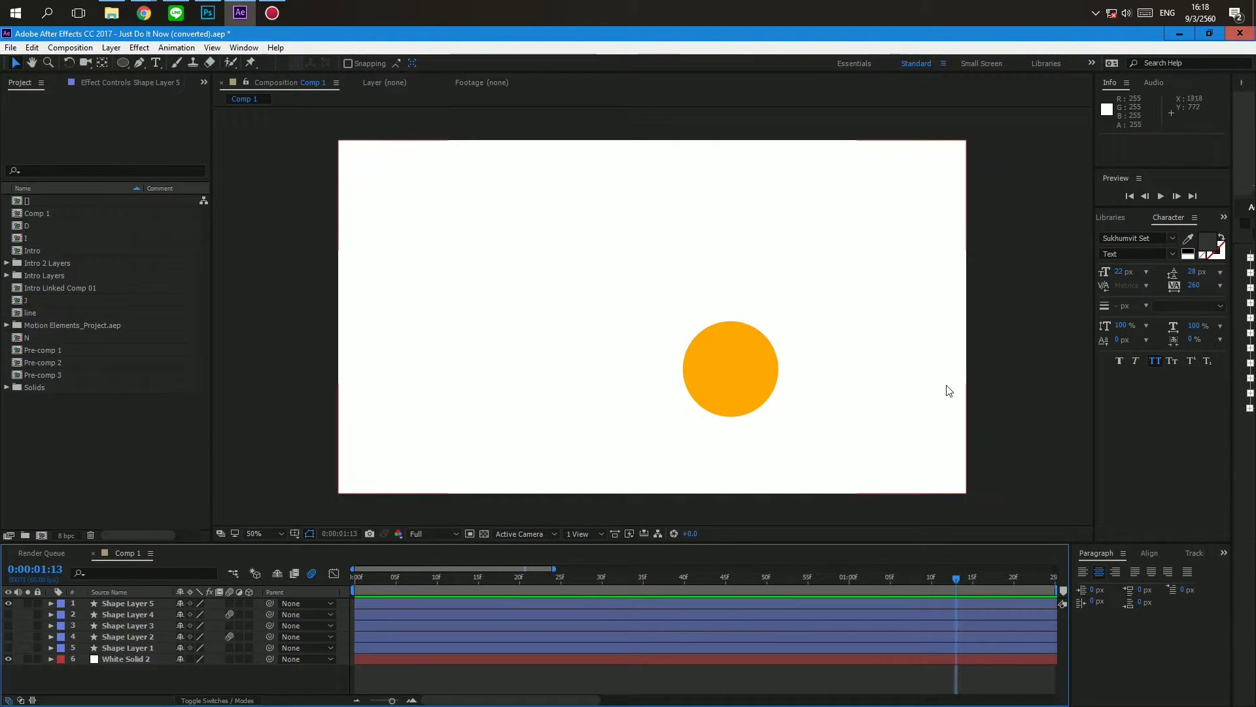
left_click(1162, 199)
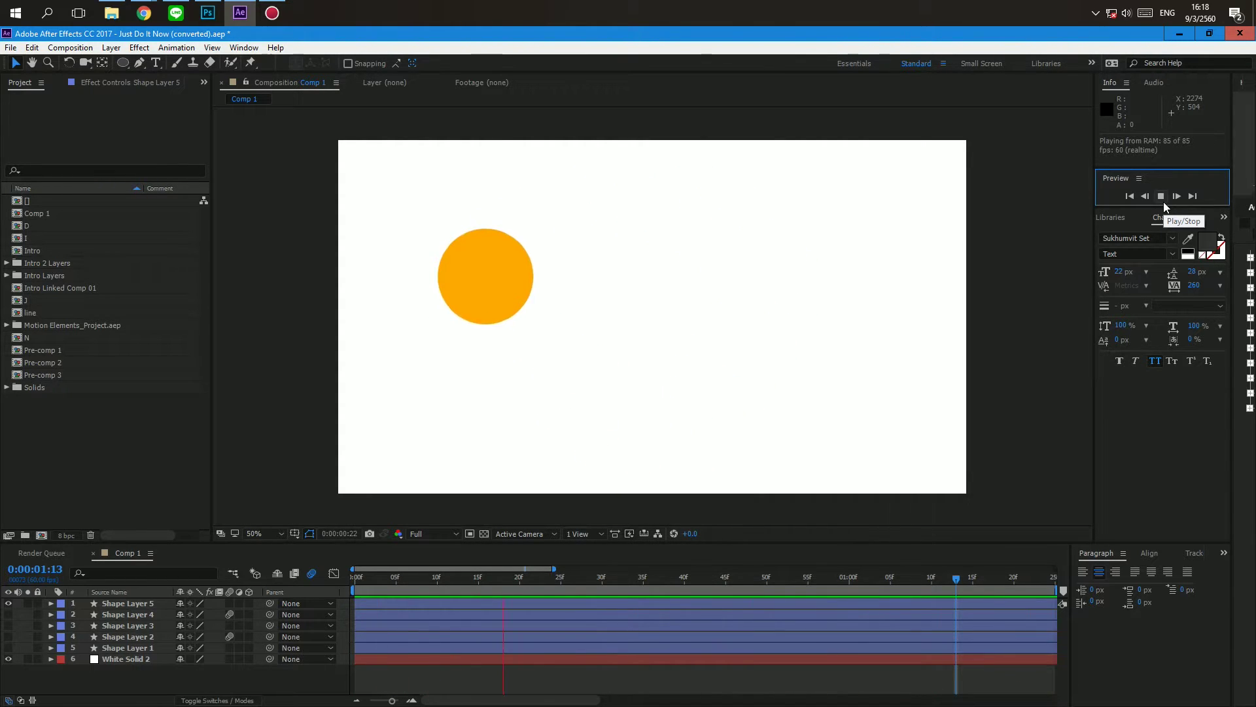
key("space")
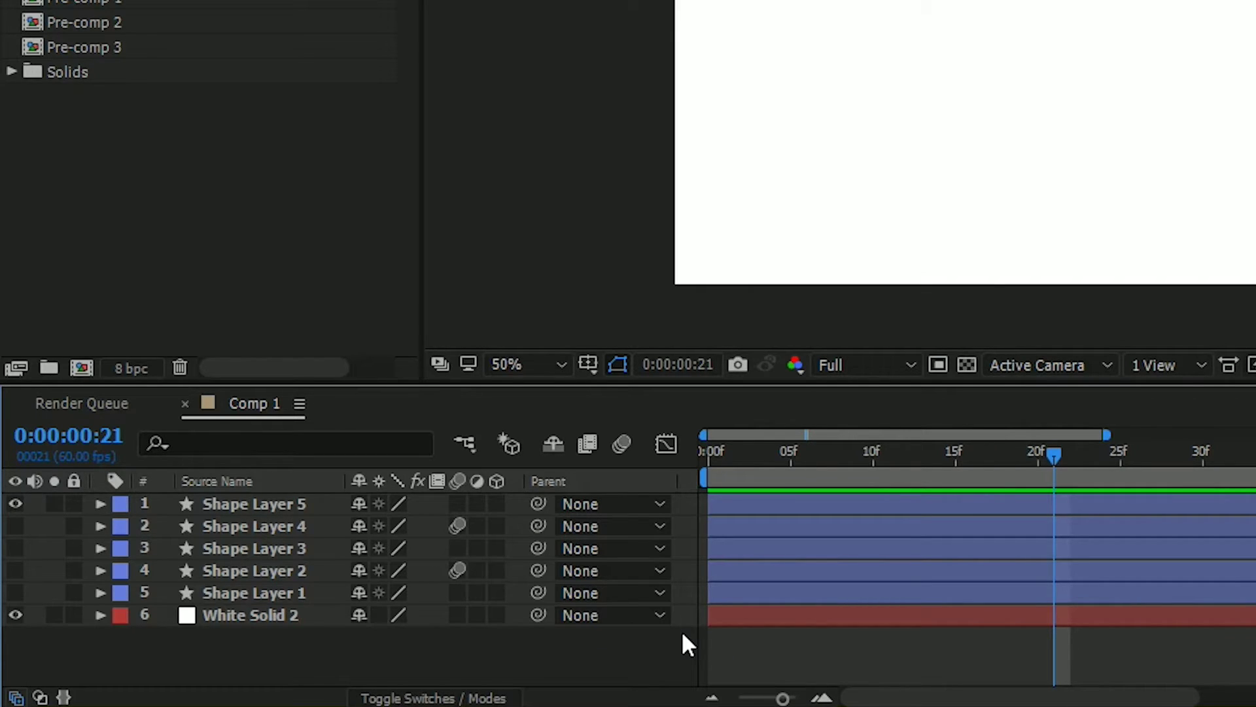
- Enable the motion blur switch of Shape Layer 5 and preview the animation with the composition's motion blur off
left_click(464, 699)
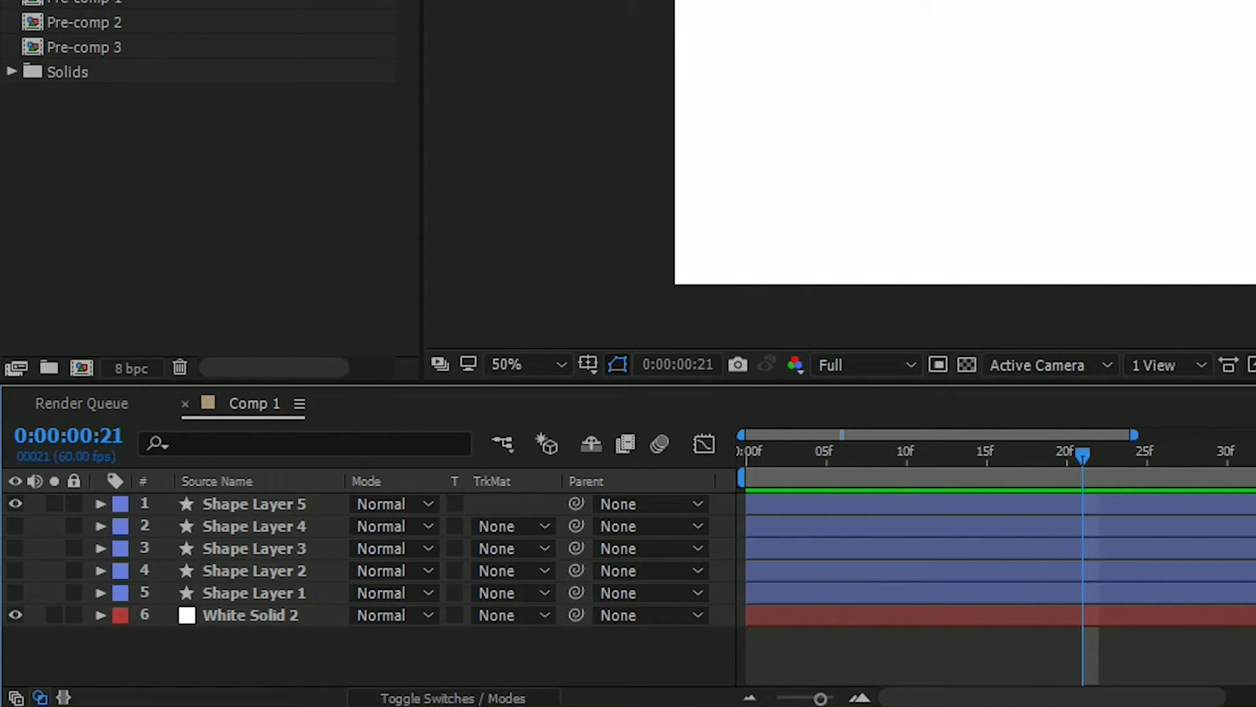
left_click(494, 699)
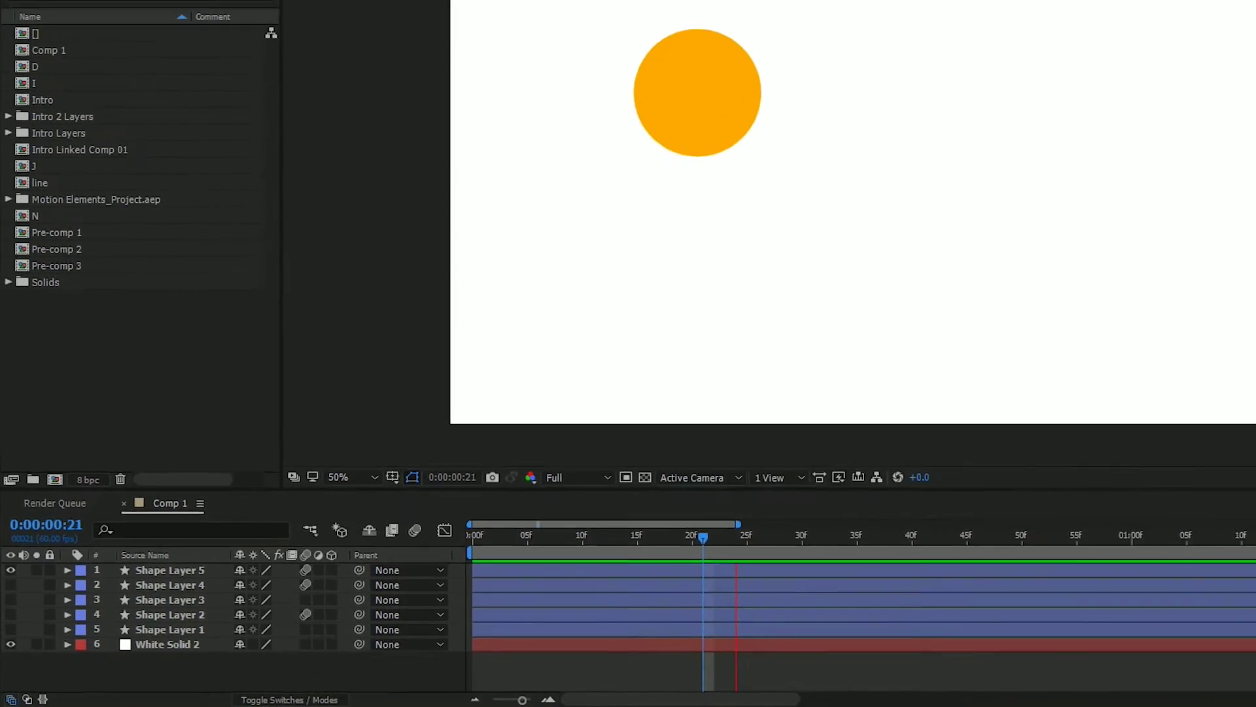
left_click(1163, 197)
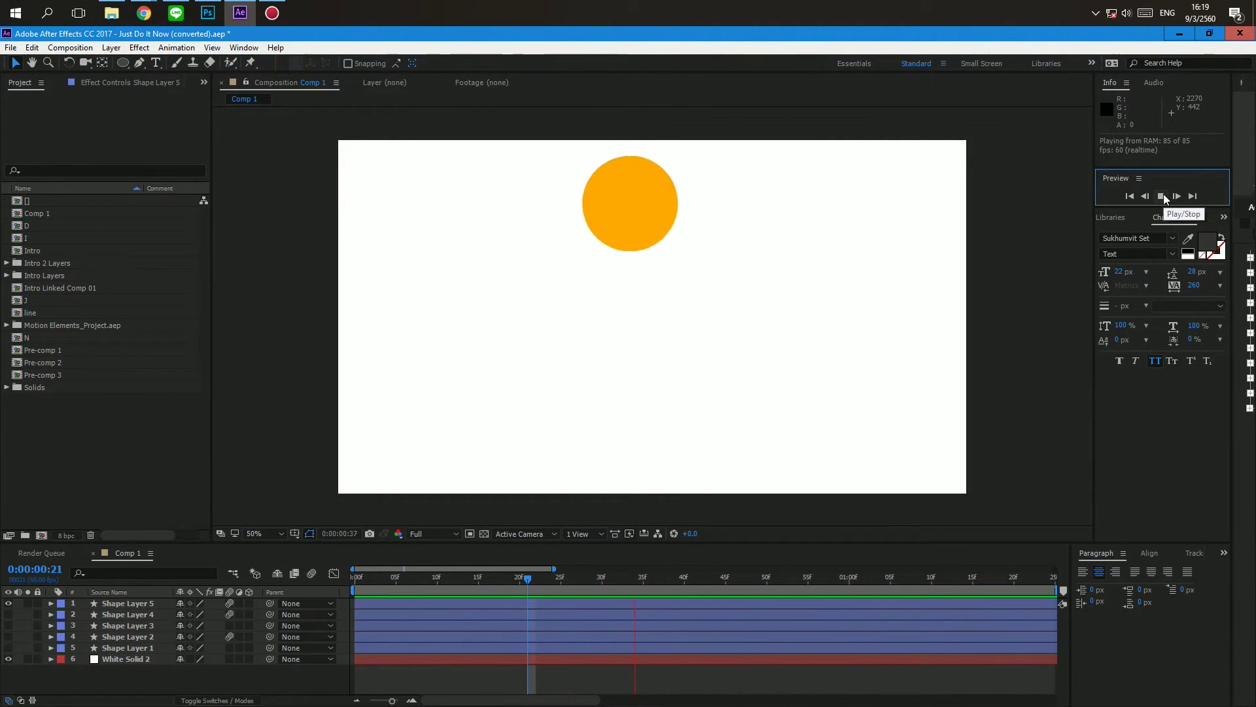
left_click(1163, 197)
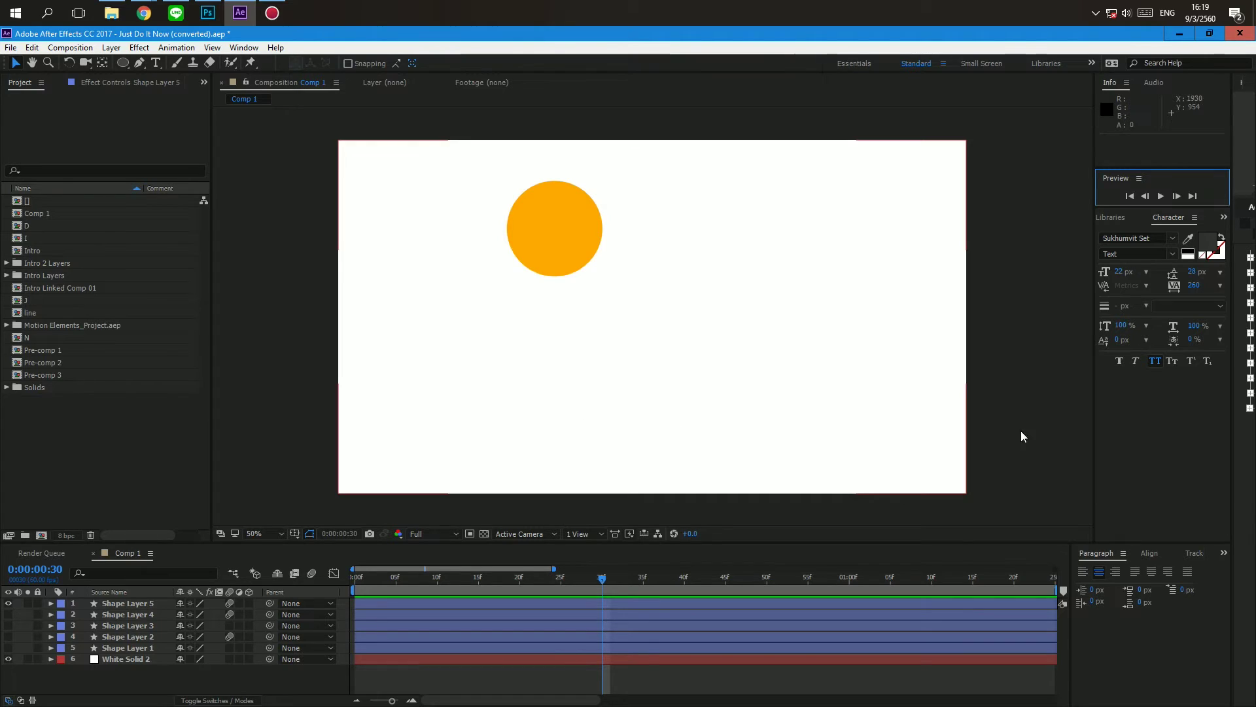
left_click(1160, 196)
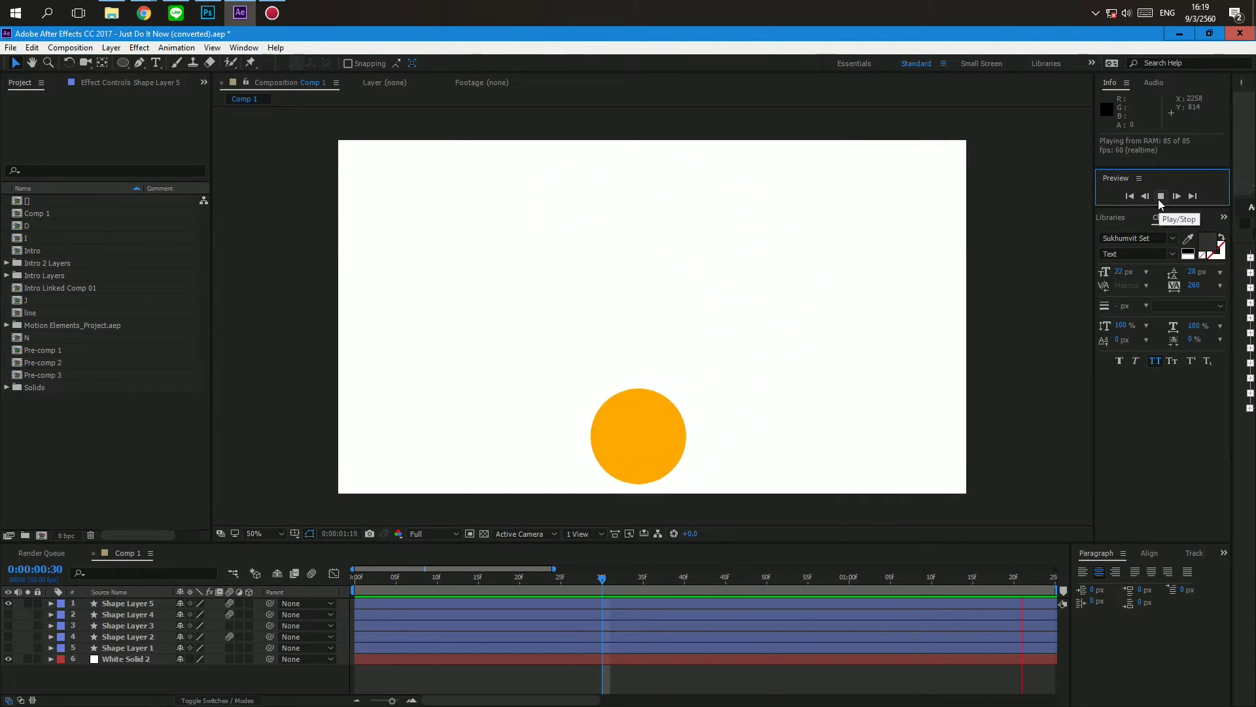
left_click(1006, 272)
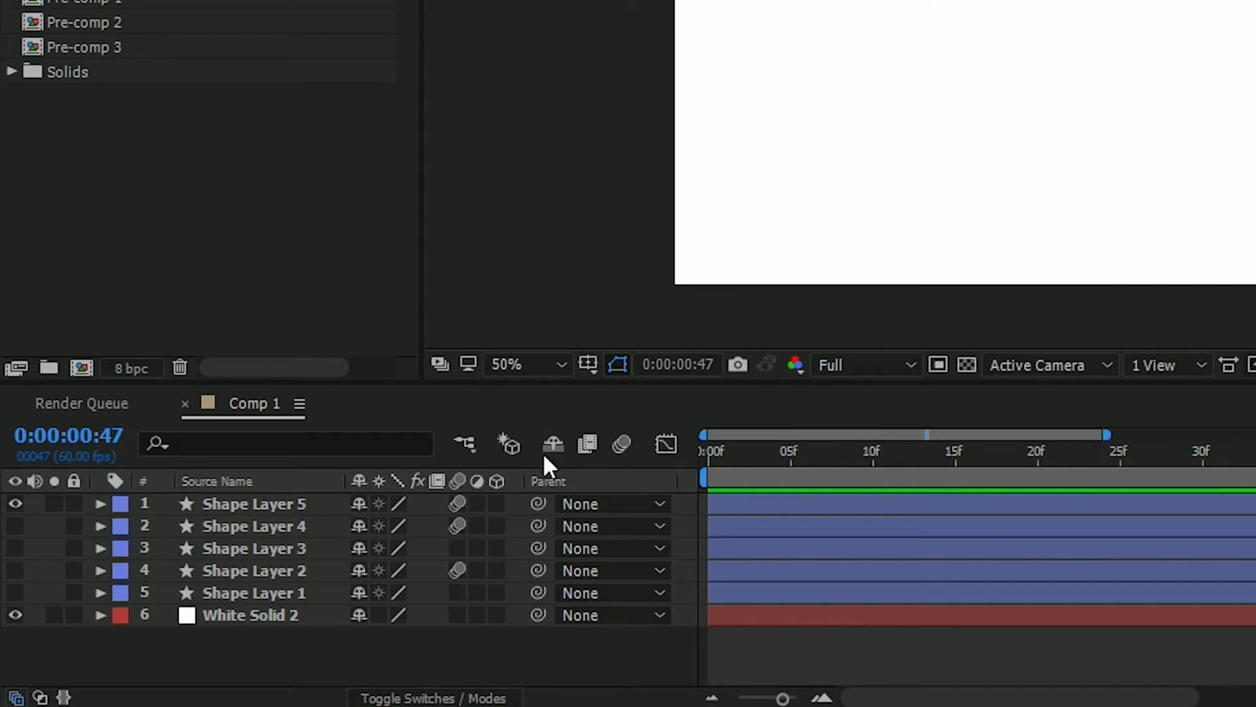
- Enable motion blur for the whole composition and preview the blurred motion of Shape Layer 5
left_click(621, 446)
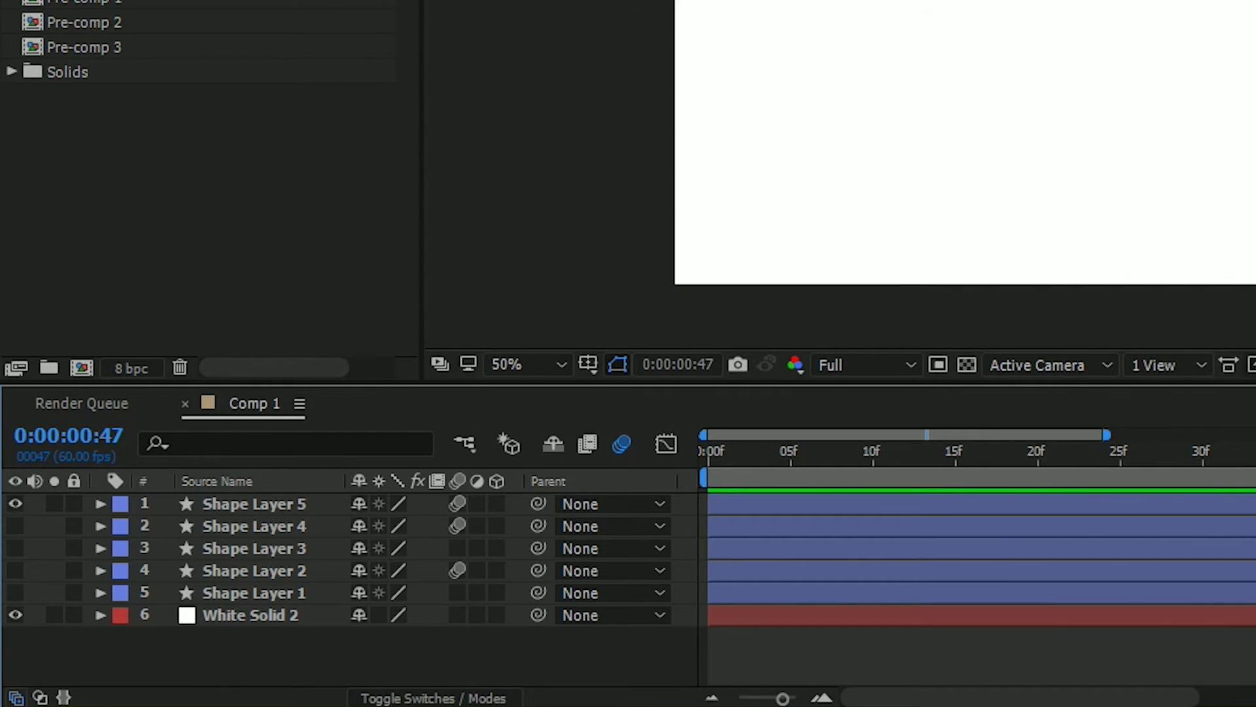
left_click(1161, 195)
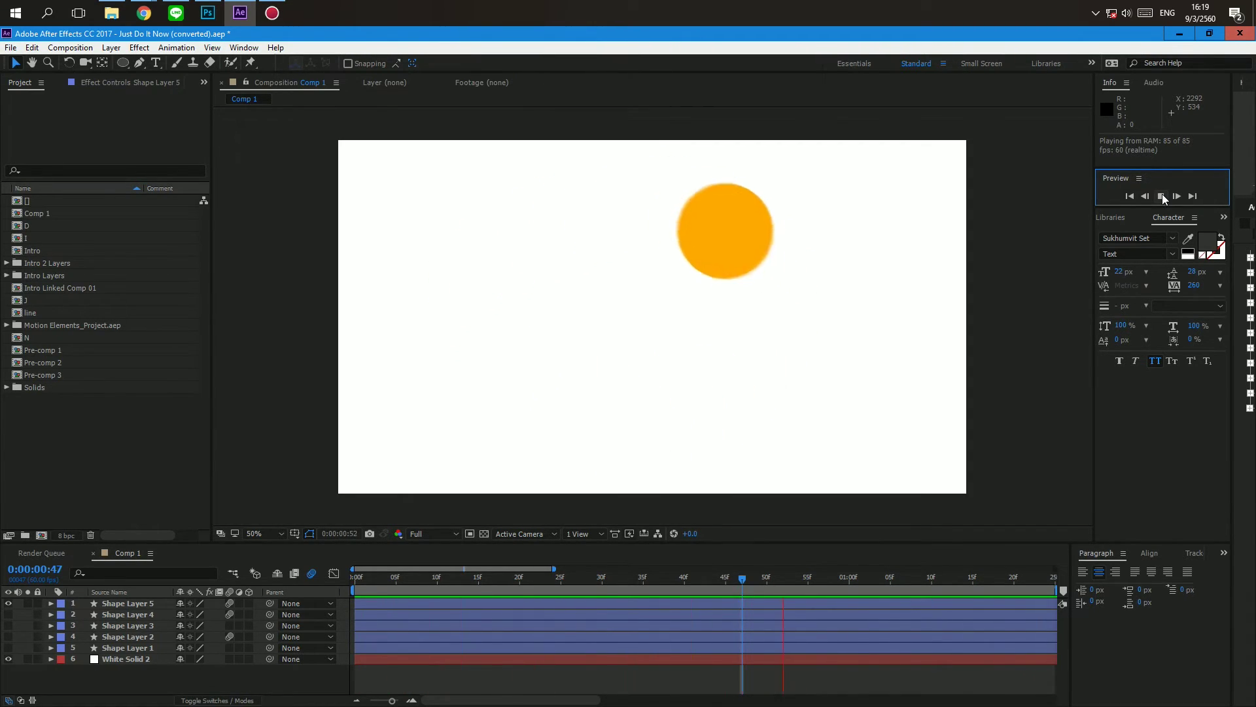
left_click(1163, 197)
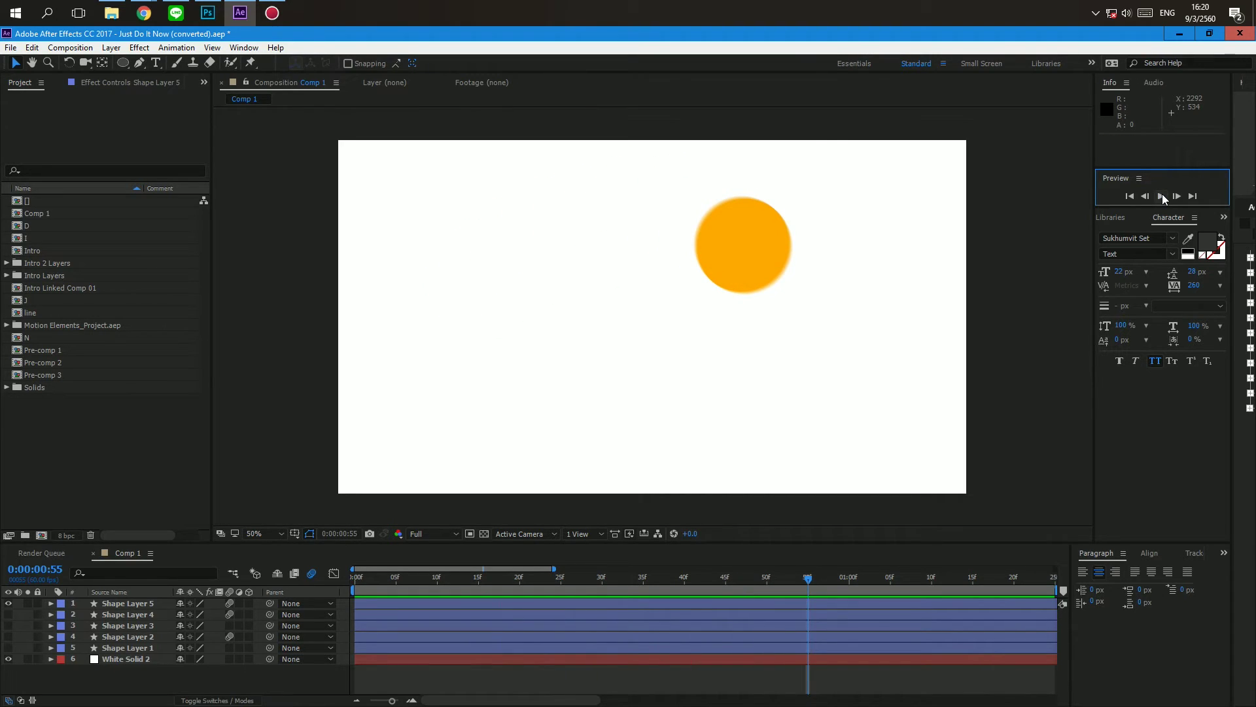